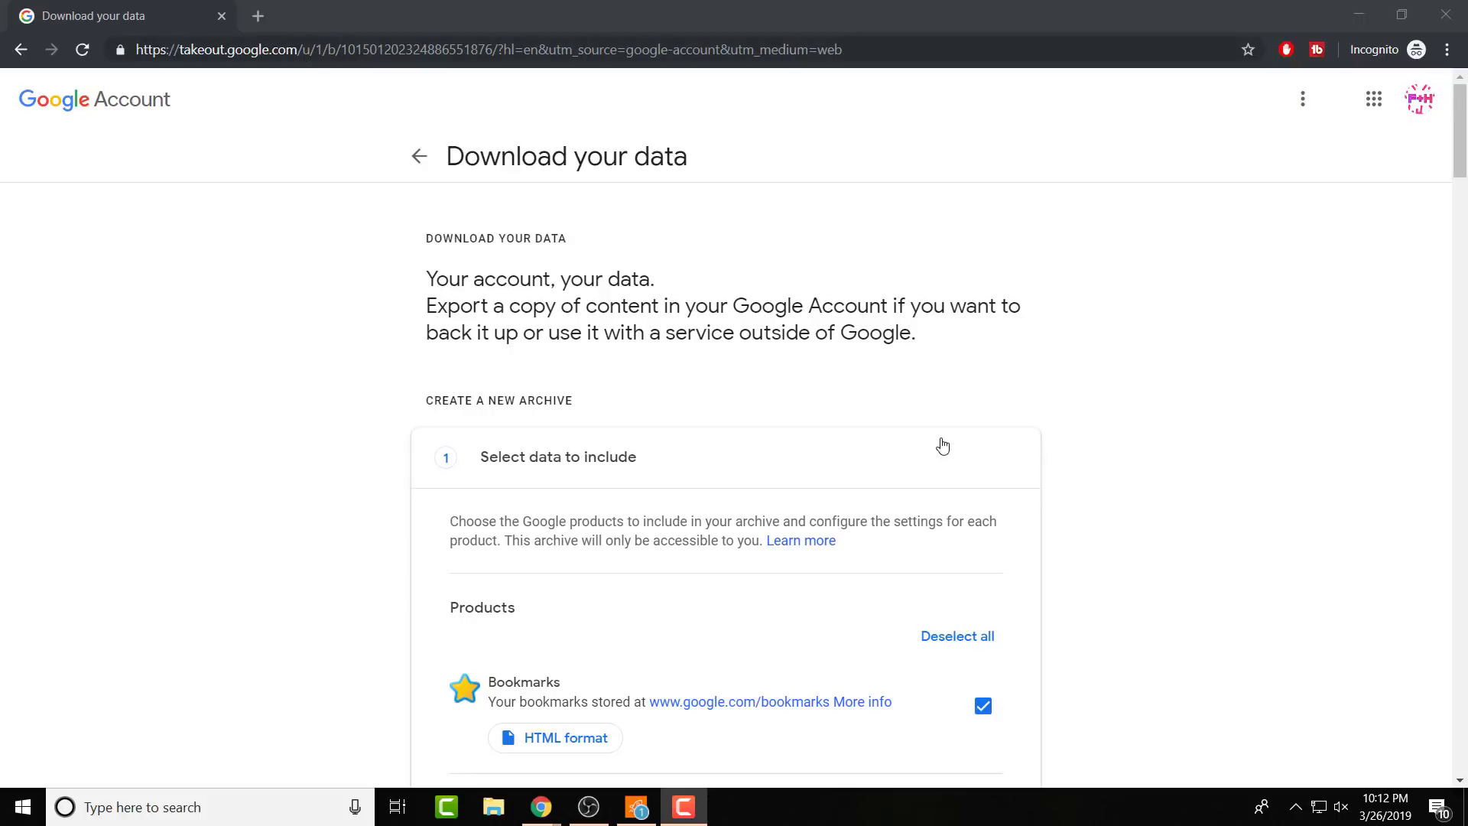
Deselect all products, include only YouTube videos, and continue to the archive format step.
{"action": "left_click", "coordinate": [953, 639]}
{"action": "scroll", "coordinate": [1007, 548], "scroll_direction": "down", "scroll_amount": 1}
{"action": "scroll", "coordinate": [770, 502], "scroll_direction": "down", "scroll_amount": 2}
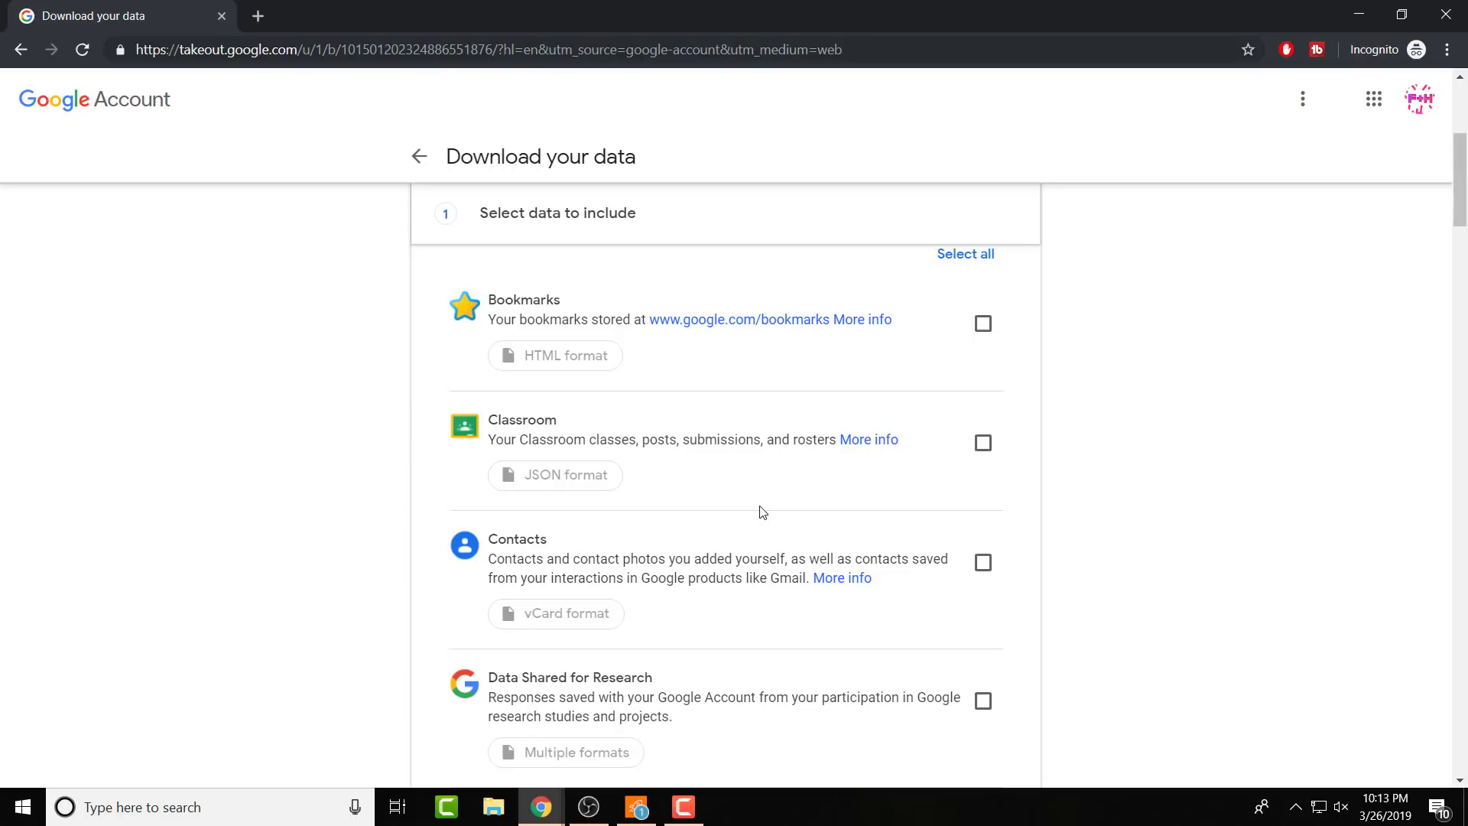
{"action": "scroll", "coordinate": [760, 512], "scroll_direction": "down", "scroll_amount": 10}
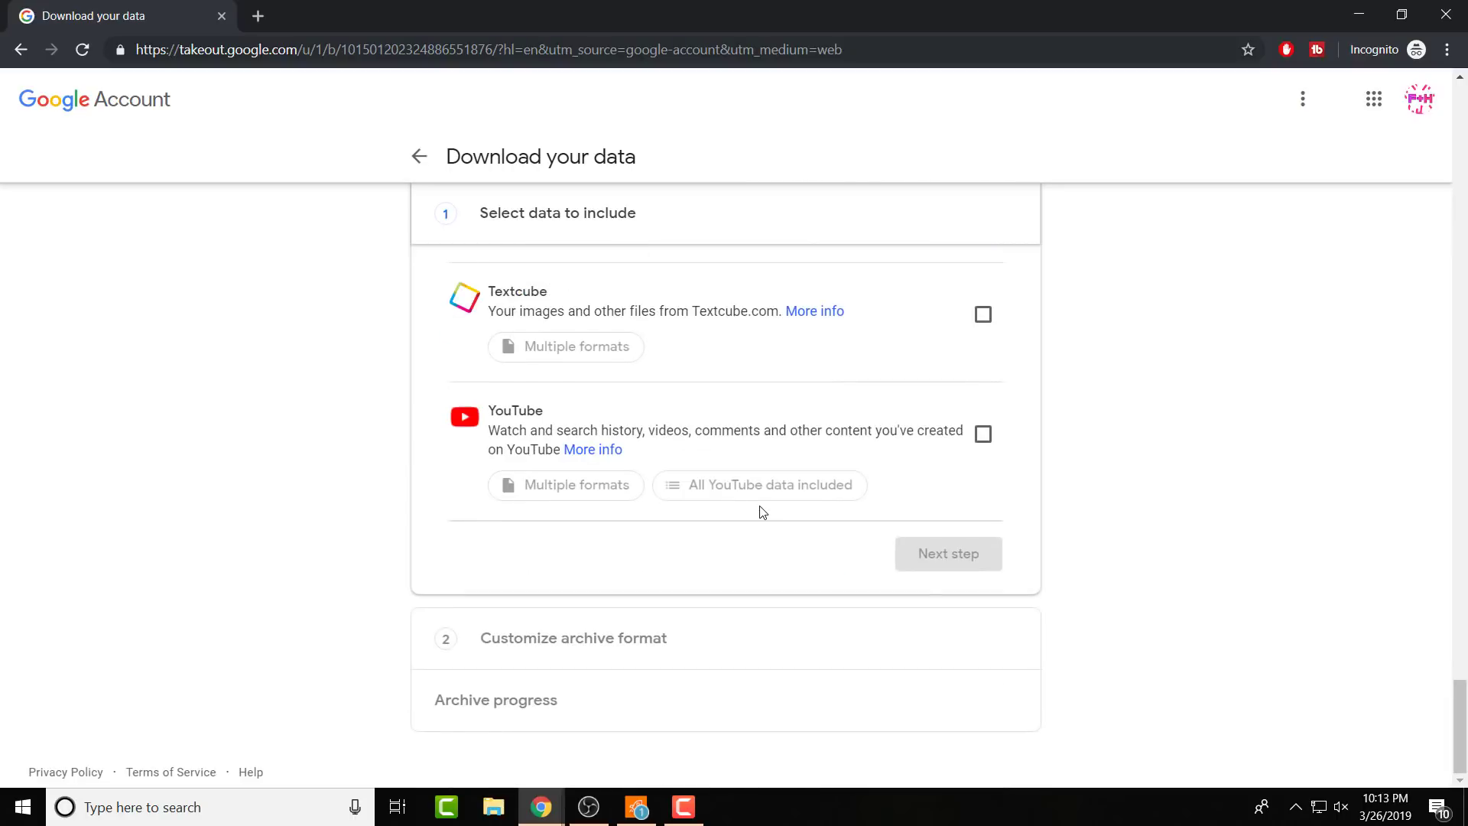
{"action": "left_click", "coordinate": [982, 433]}
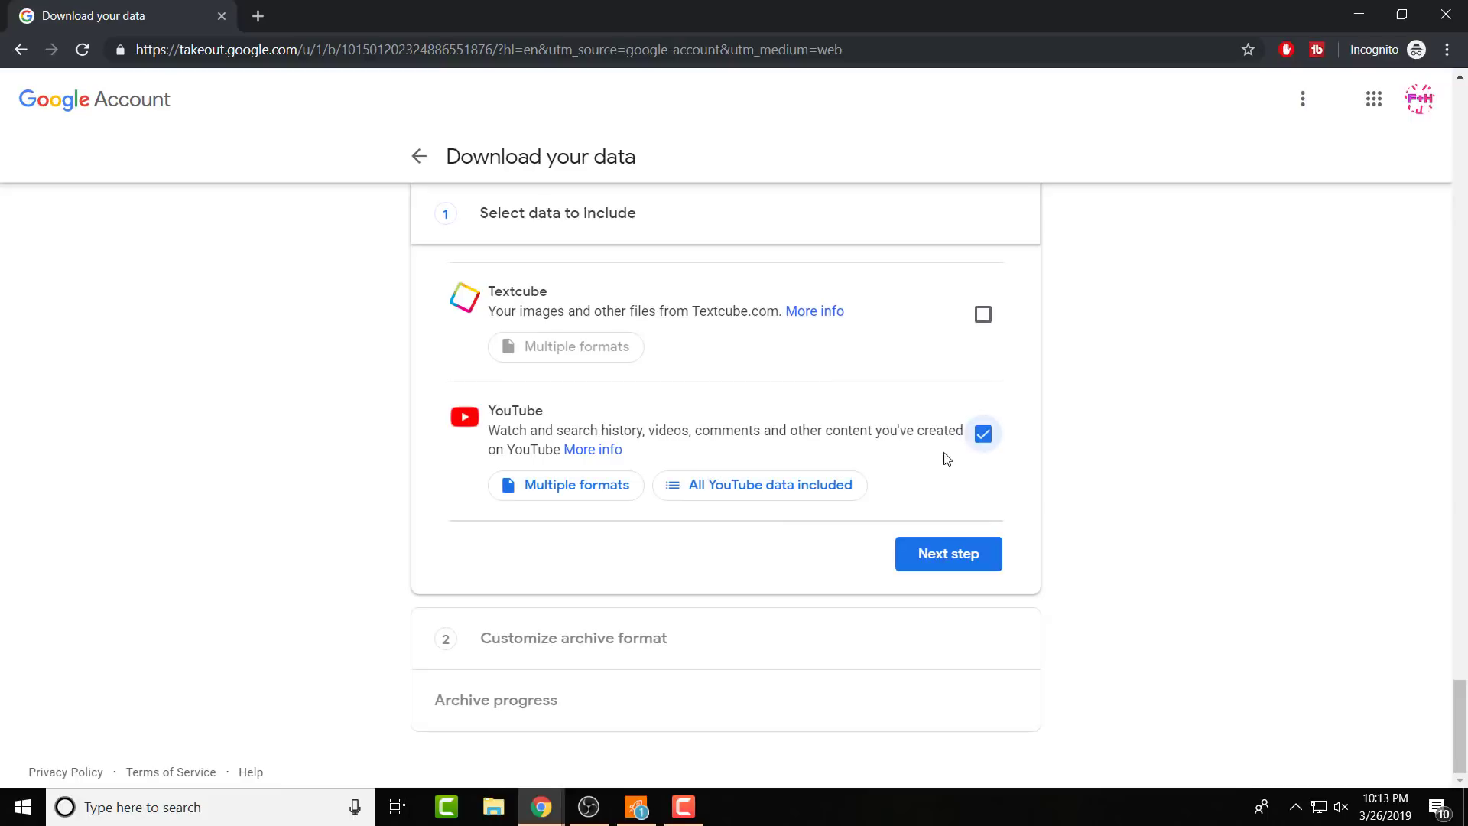
{"action": "left_click", "coordinate": [762, 494]}
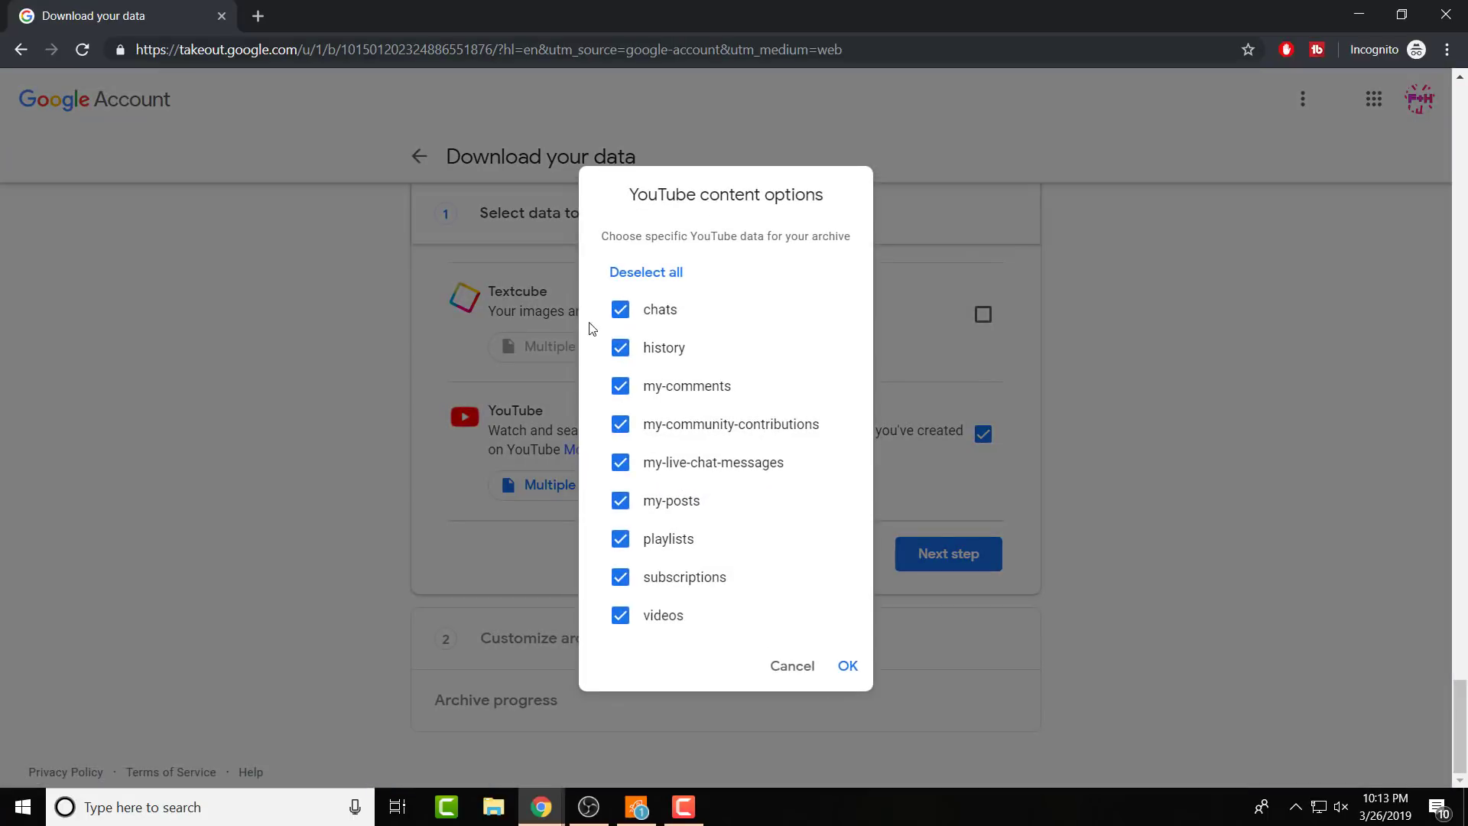
{"action": "left_click", "coordinate": [638, 278]}
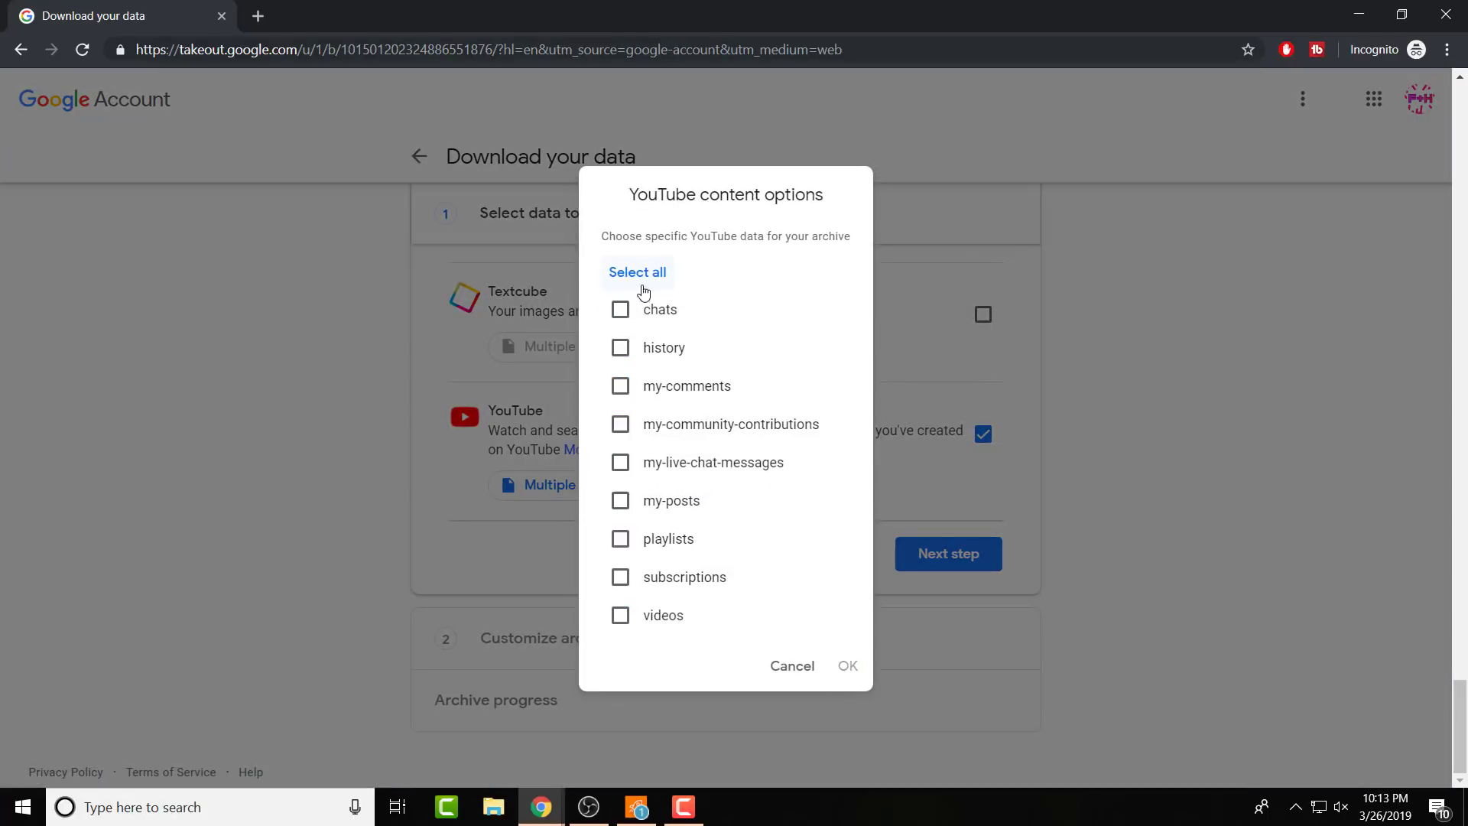
{"action": "left_click", "coordinate": [668, 615]}
{"action": "left_click", "coordinate": [847, 665]}
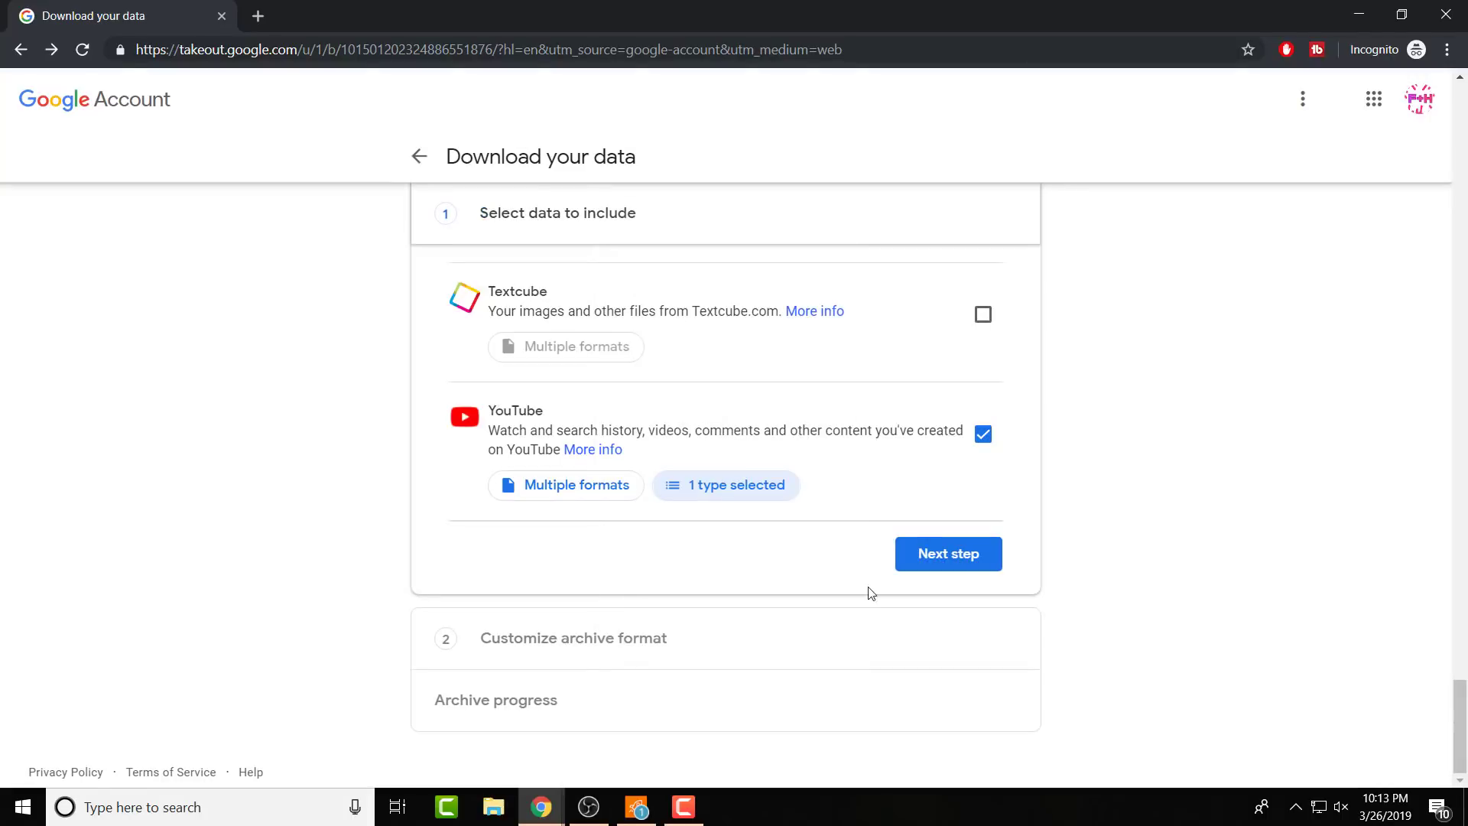
{"action": "left_click", "coordinate": [923, 563]}
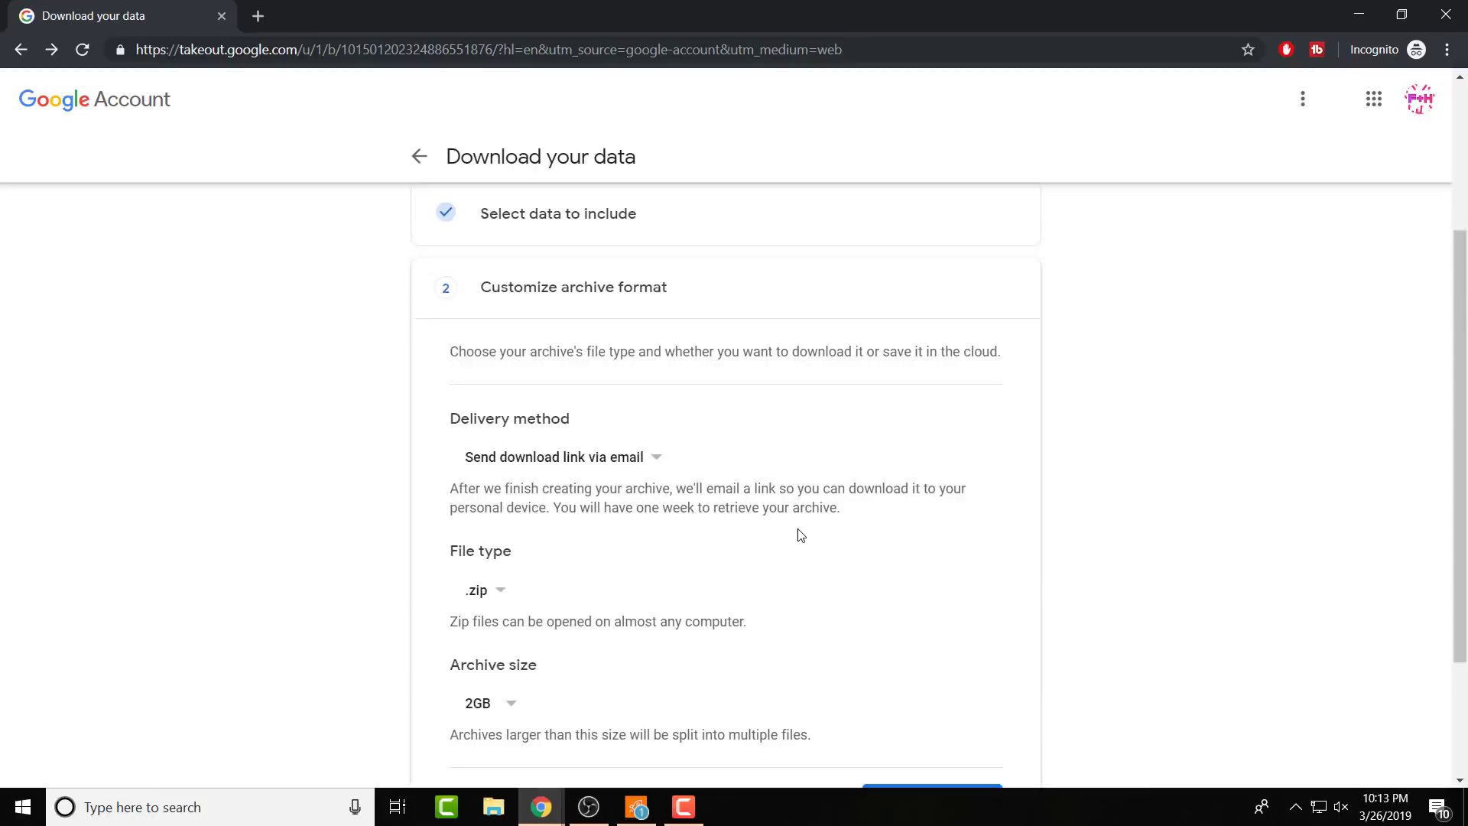
{"action": "scroll", "coordinate": [798, 533], "scroll_direction": "down", "scroll_amount": 2}
{"action": "scroll", "coordinate": [697, 524], "scroll_direction": "down", "scroll_amount": 1}
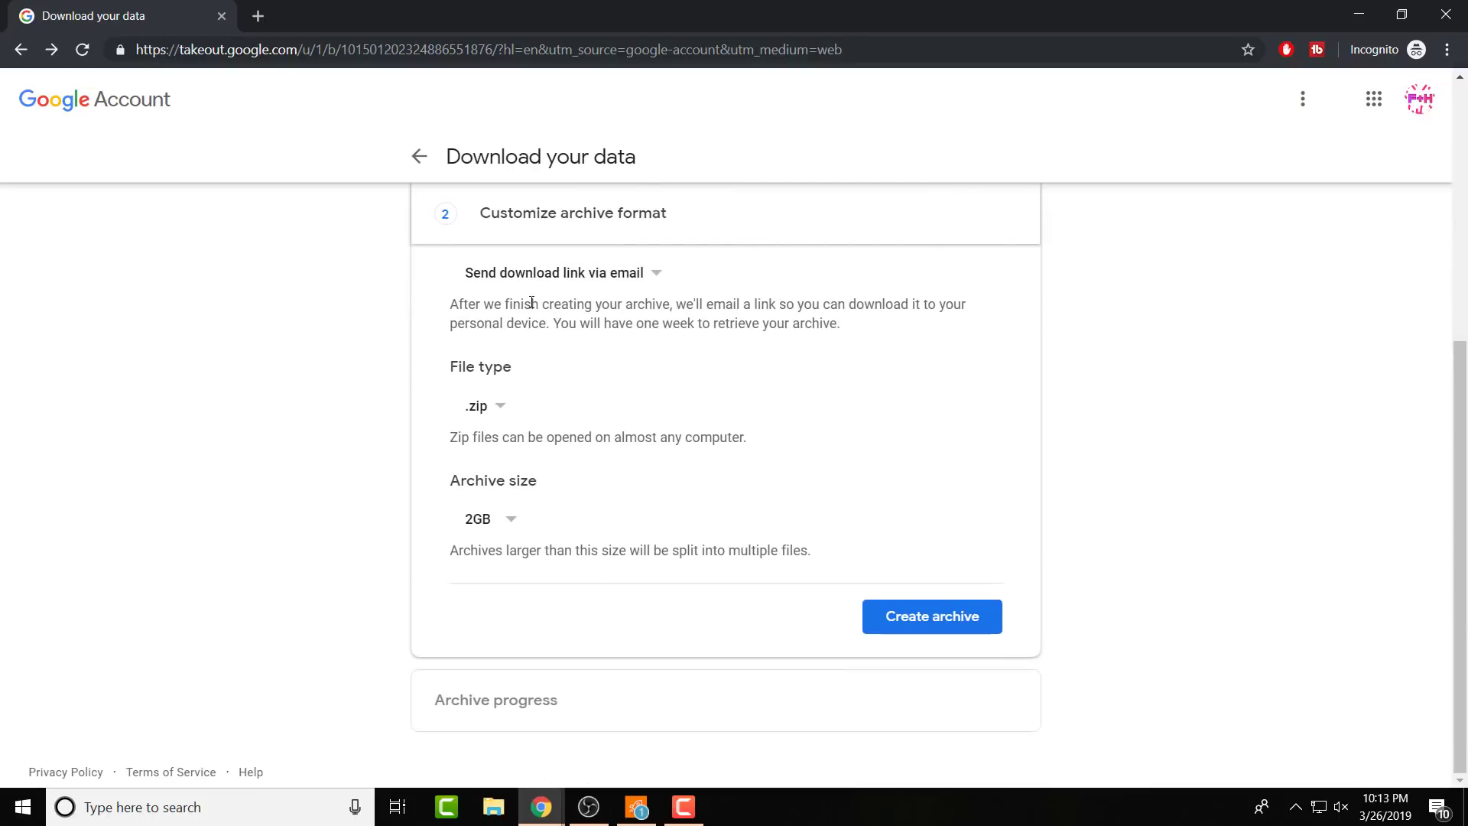
Keep emailed download-link delivery, set archive size to 10GB, and create the archive.
{"action": "left_click", "coordinate": [523, 276]}
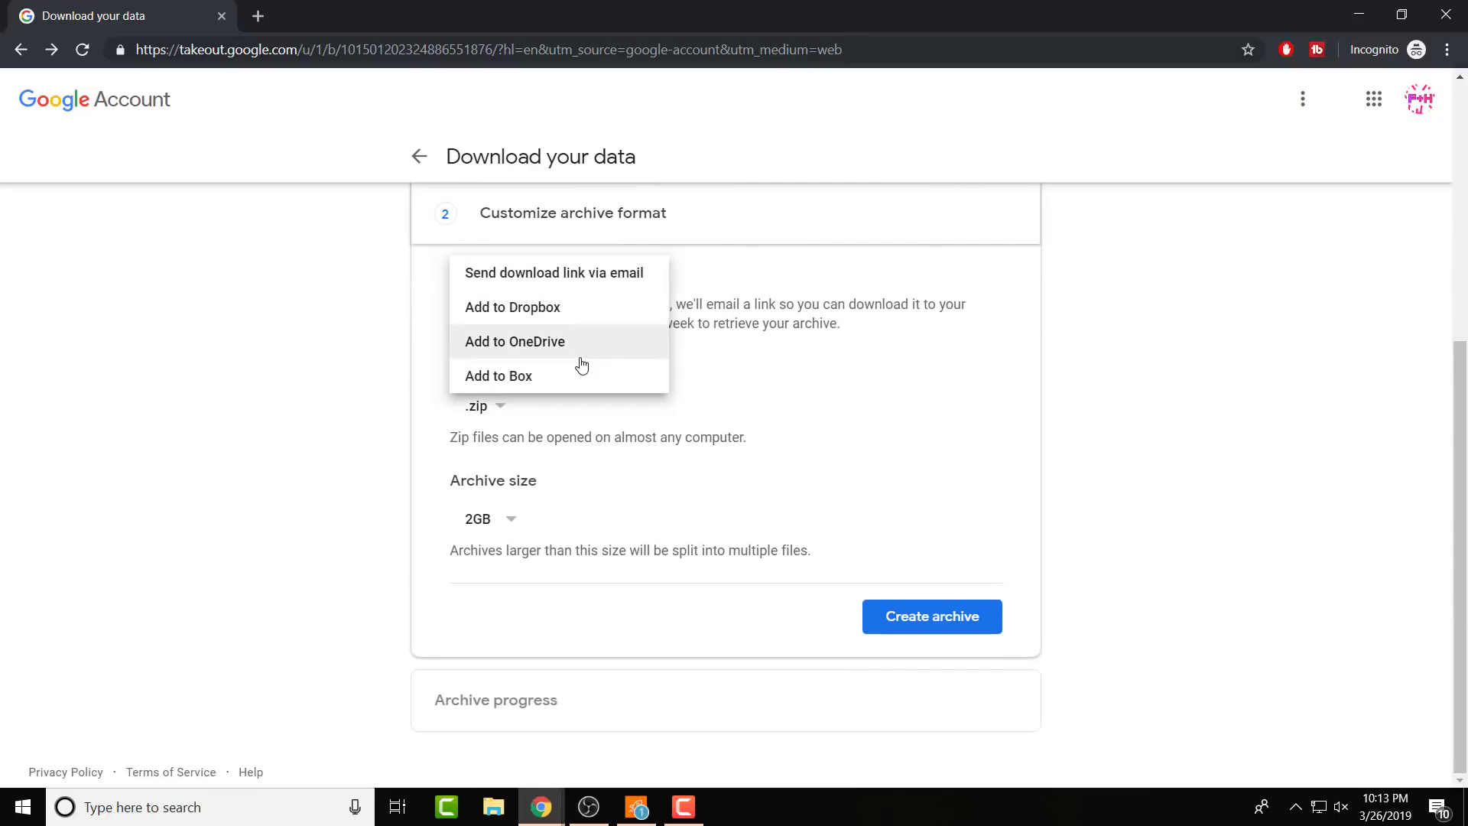
{"action": "left_click", "coordinate": [565, 288]}
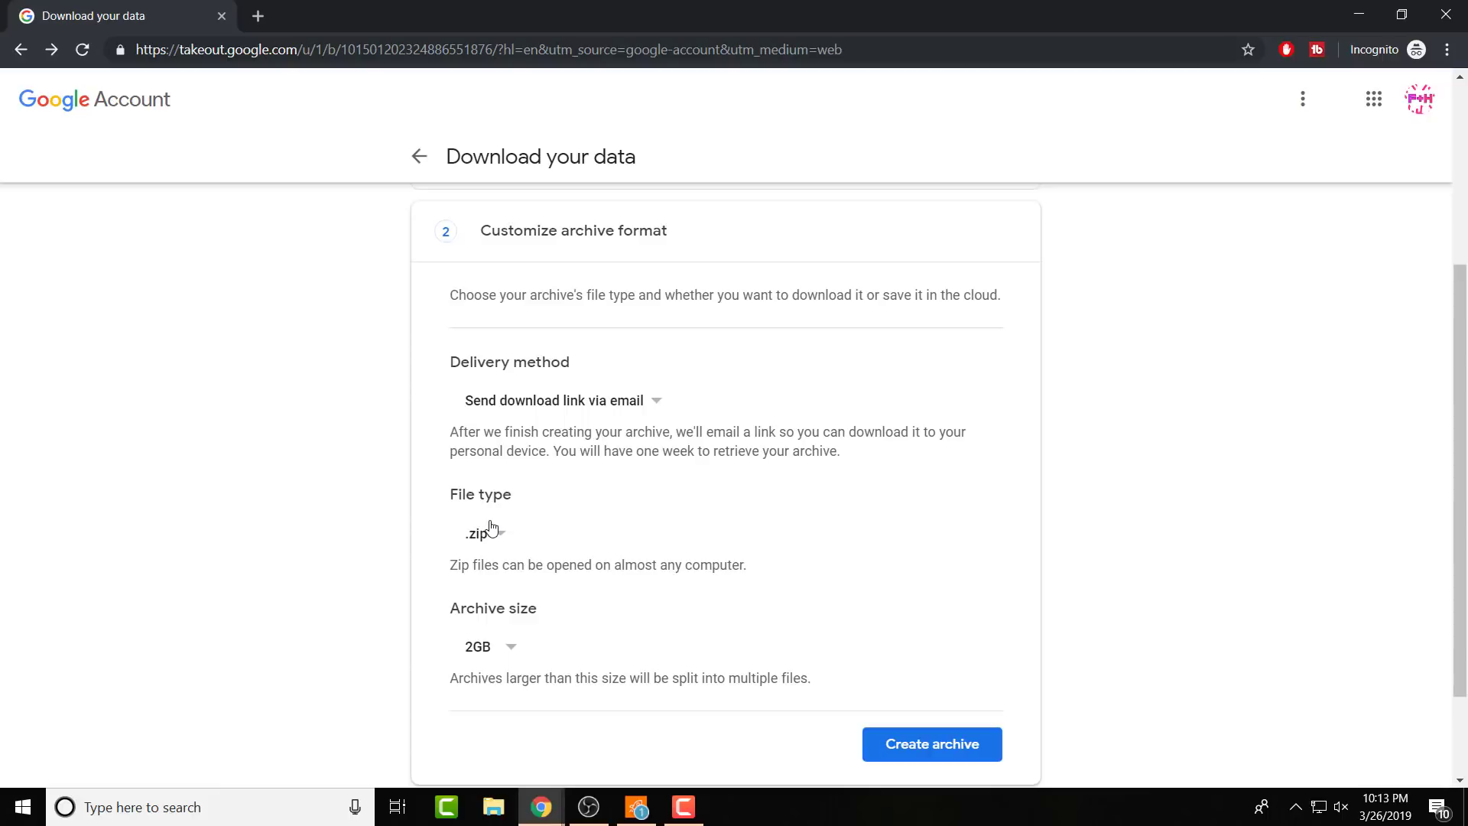
{"action": "left_click", "coordinate": [464, 652]}
{"action": "scroll", "coordinate": [463, 653], "scroll_direction": "down", "scroll_amount": 1}
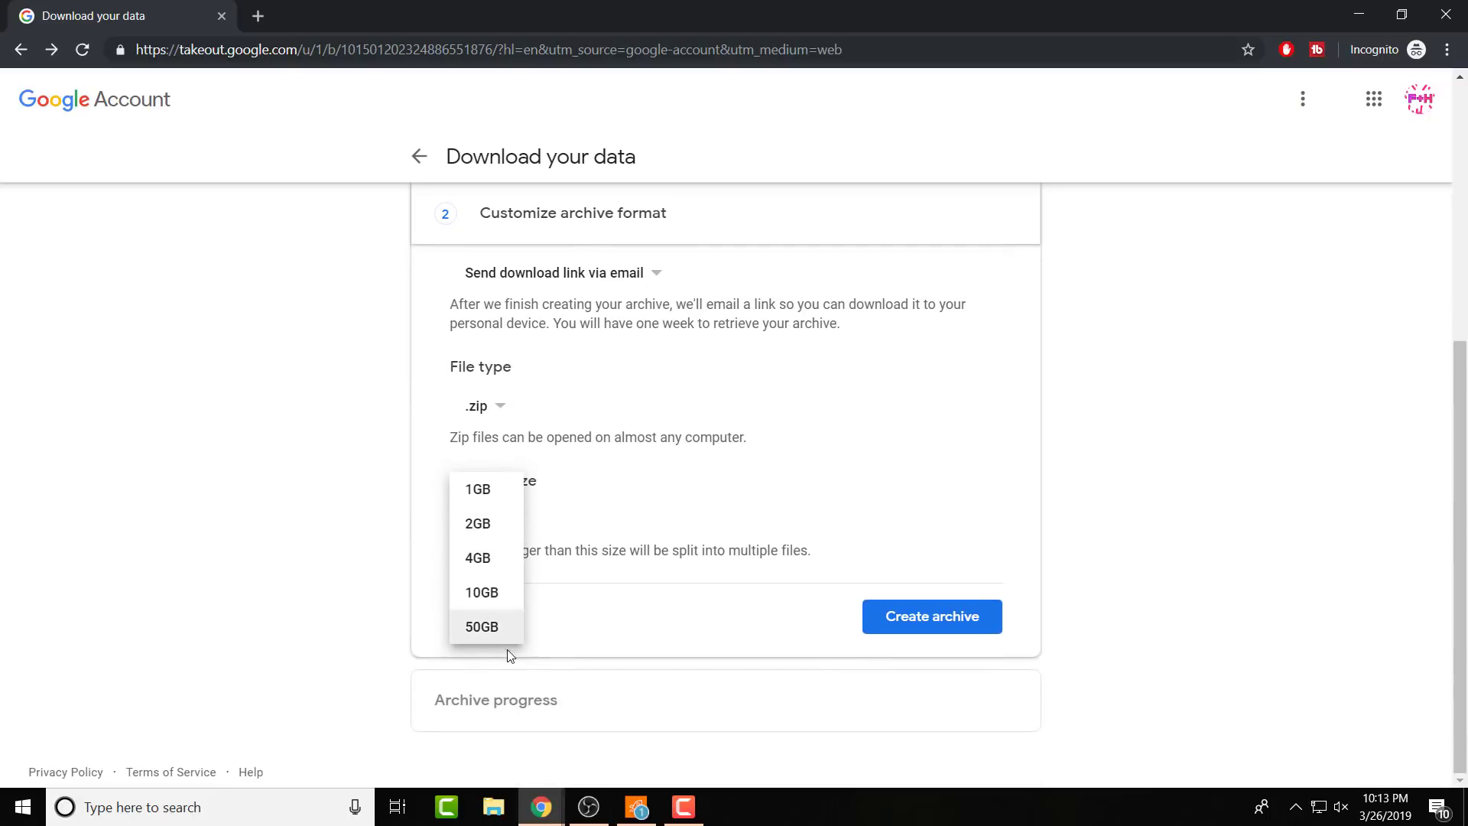
{"action": "left_click", "coordinate": [486, 601]}
{"action": "scroll", "coordinate": [485, 610], "scroll_direction": "down", "scroll_amount": 1}
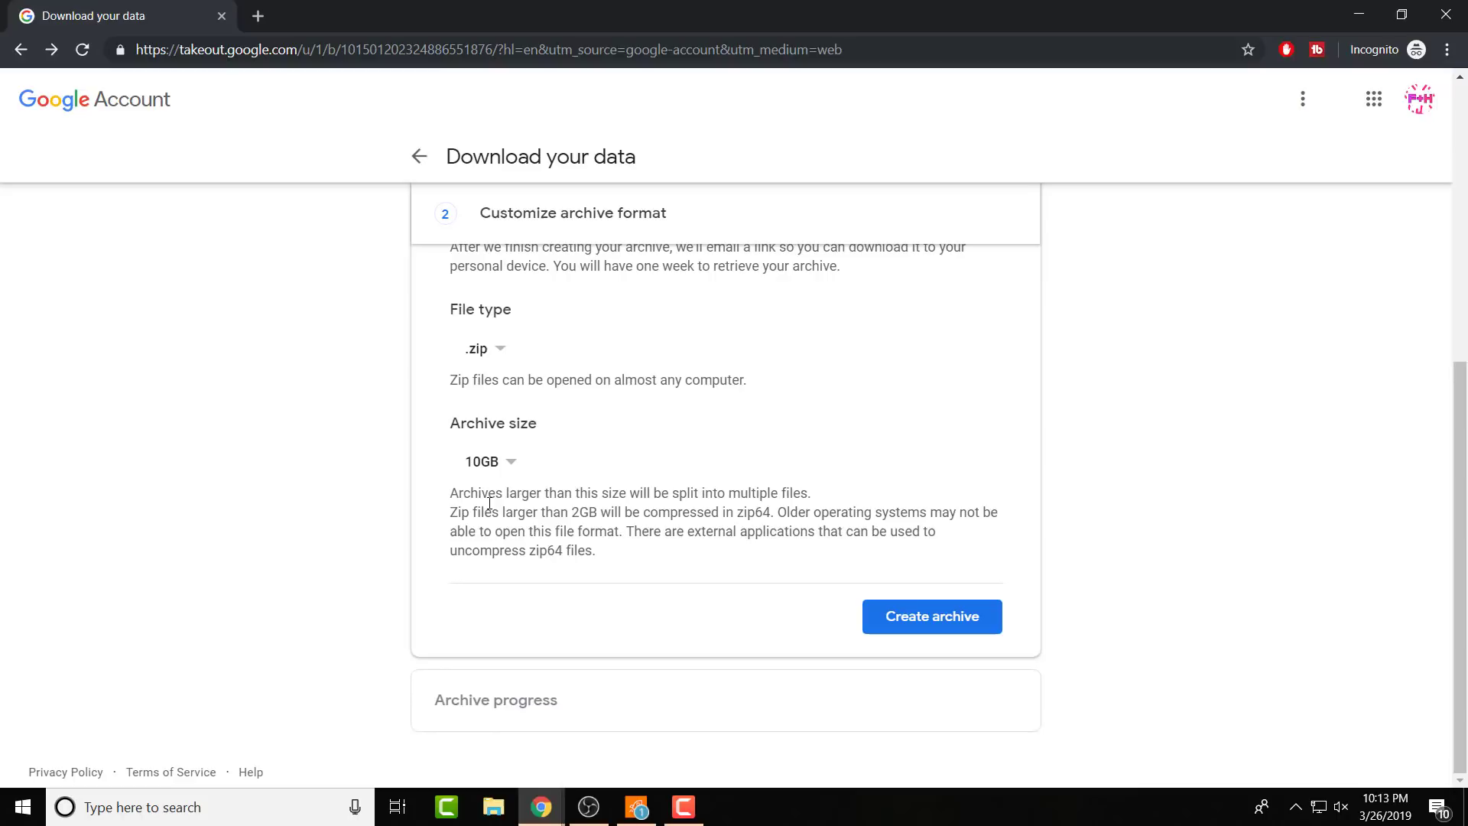
{"action": "left_click", "coordinate": [926, 625]}
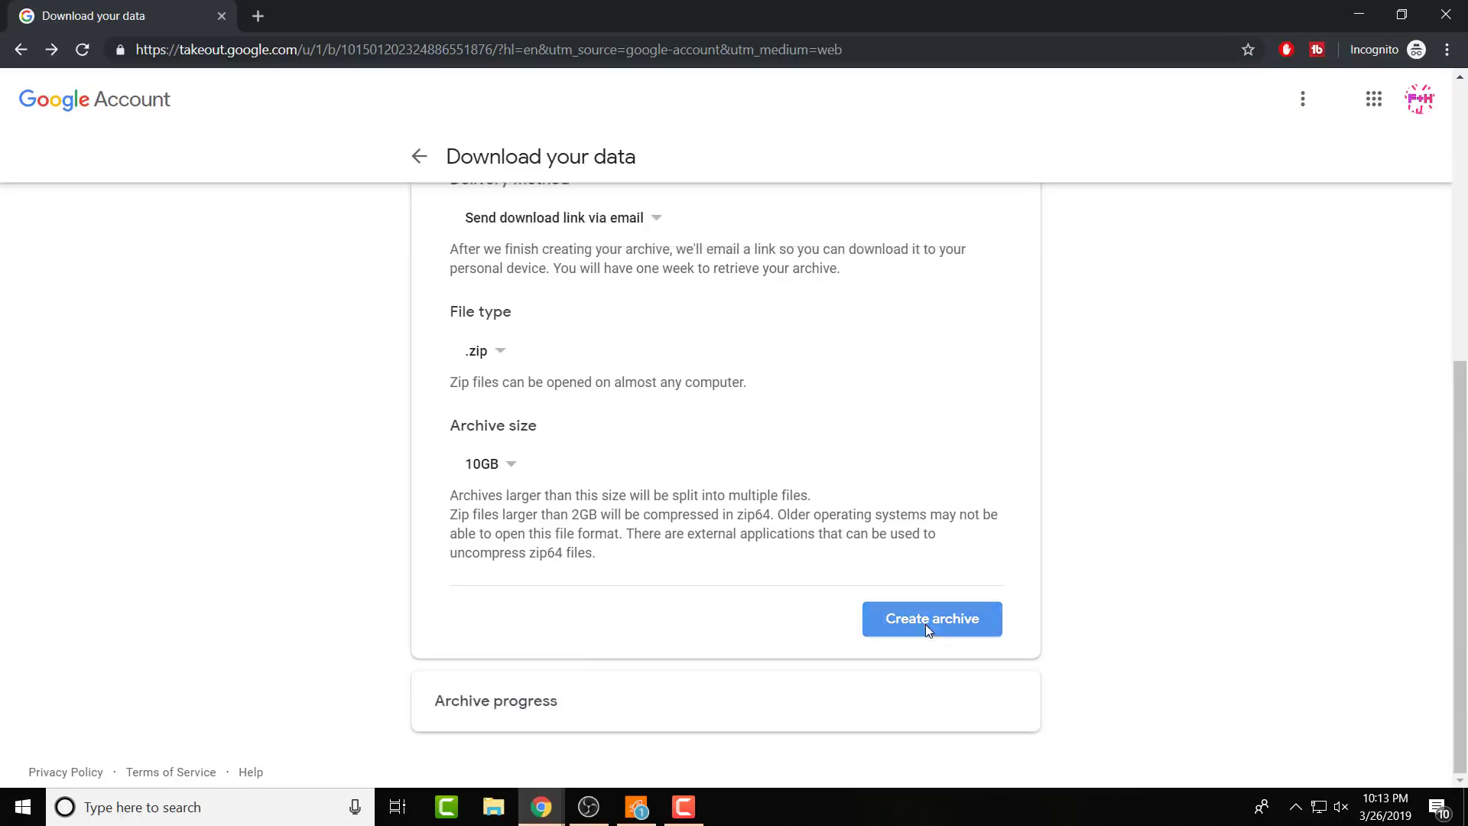
{"action": "left_click_drag", "start_coordinate": [747, 611], "coordinate": [903, 612]}
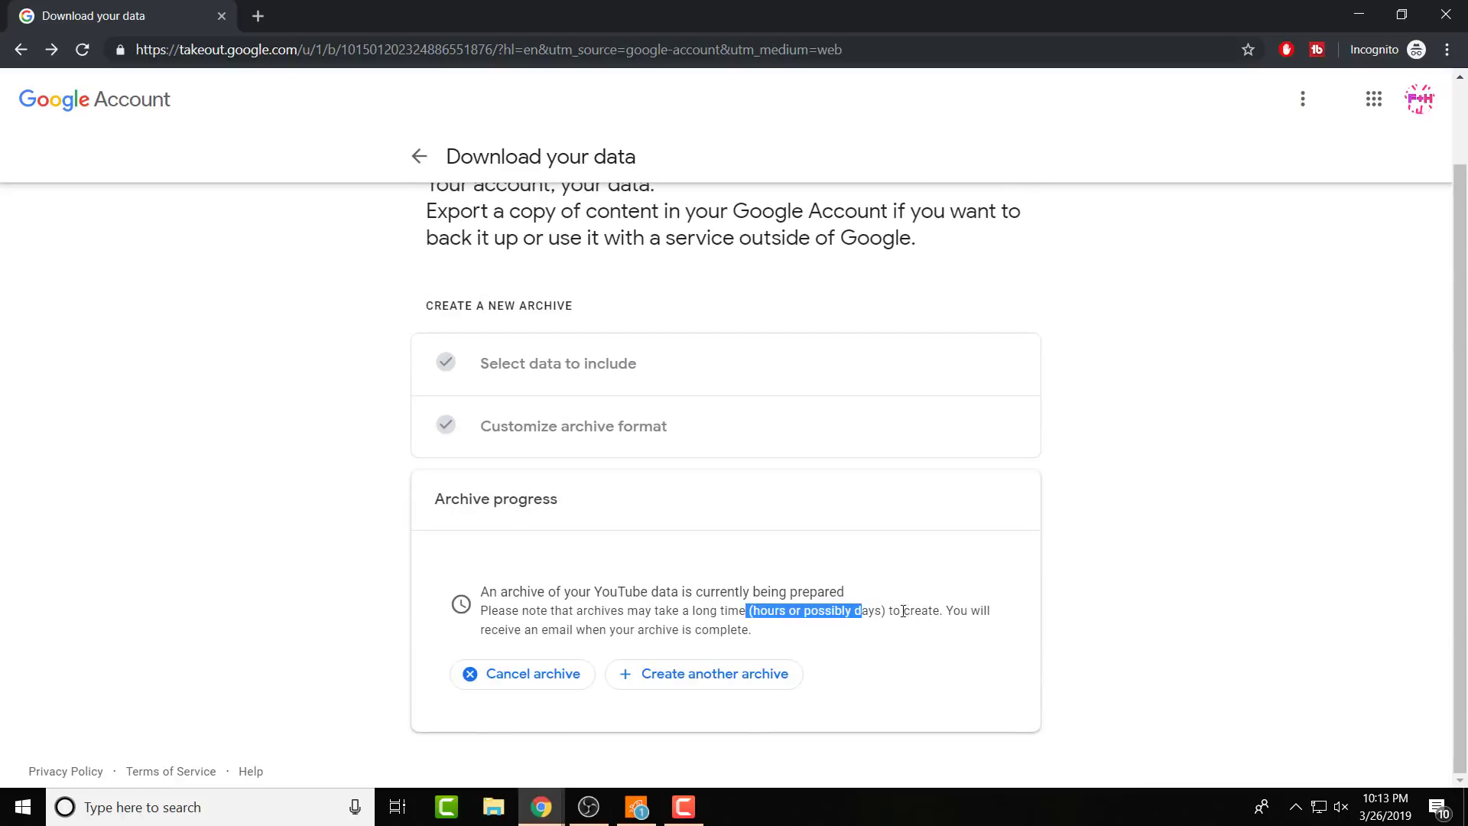
{"action": "left_click", "coordinate": [753, 616]}
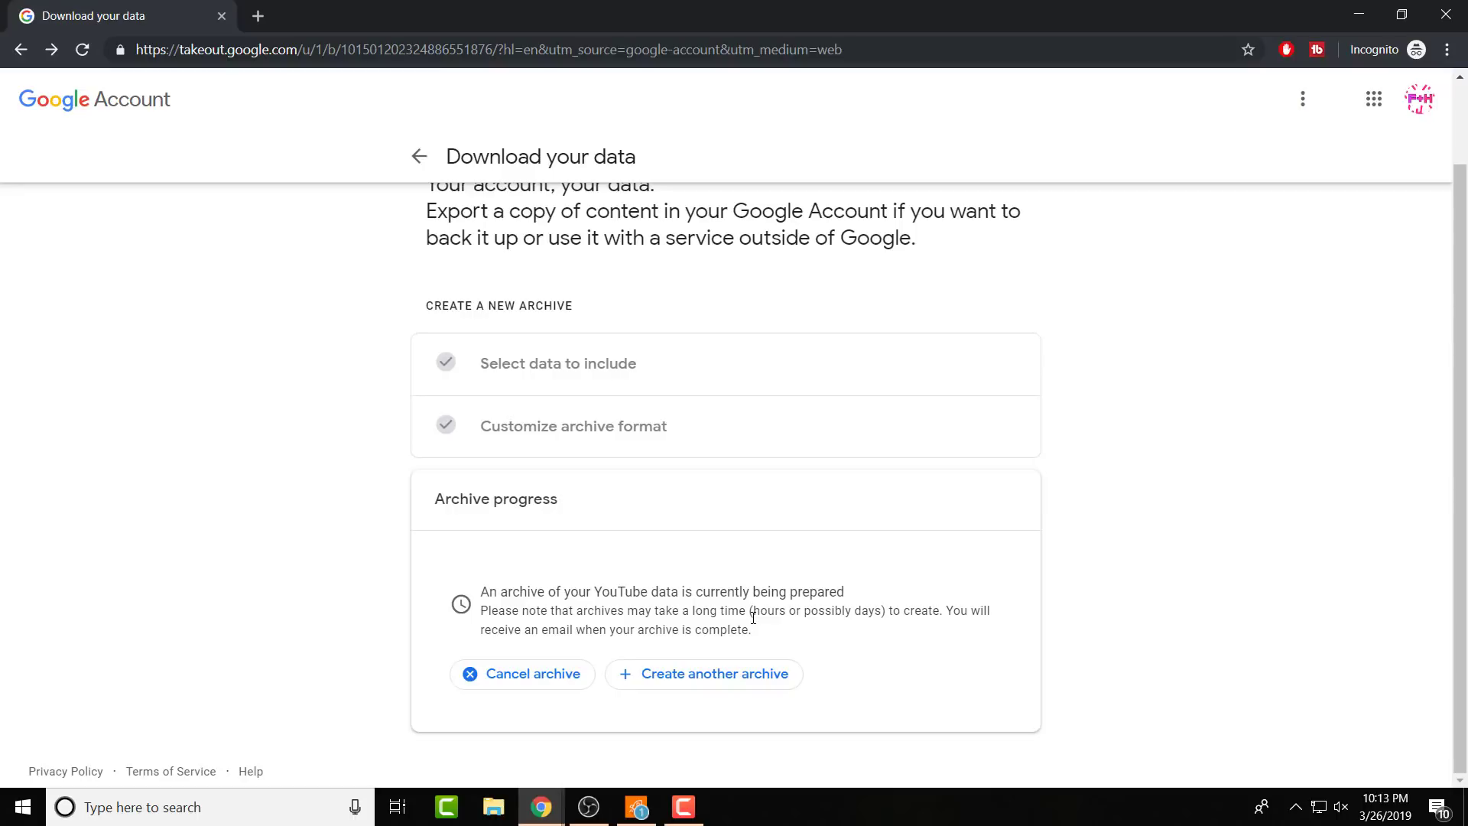
Cancel the first archive and start a new one with all products deselected.
{"action": "left_click", "coordinate": [544, 680]}
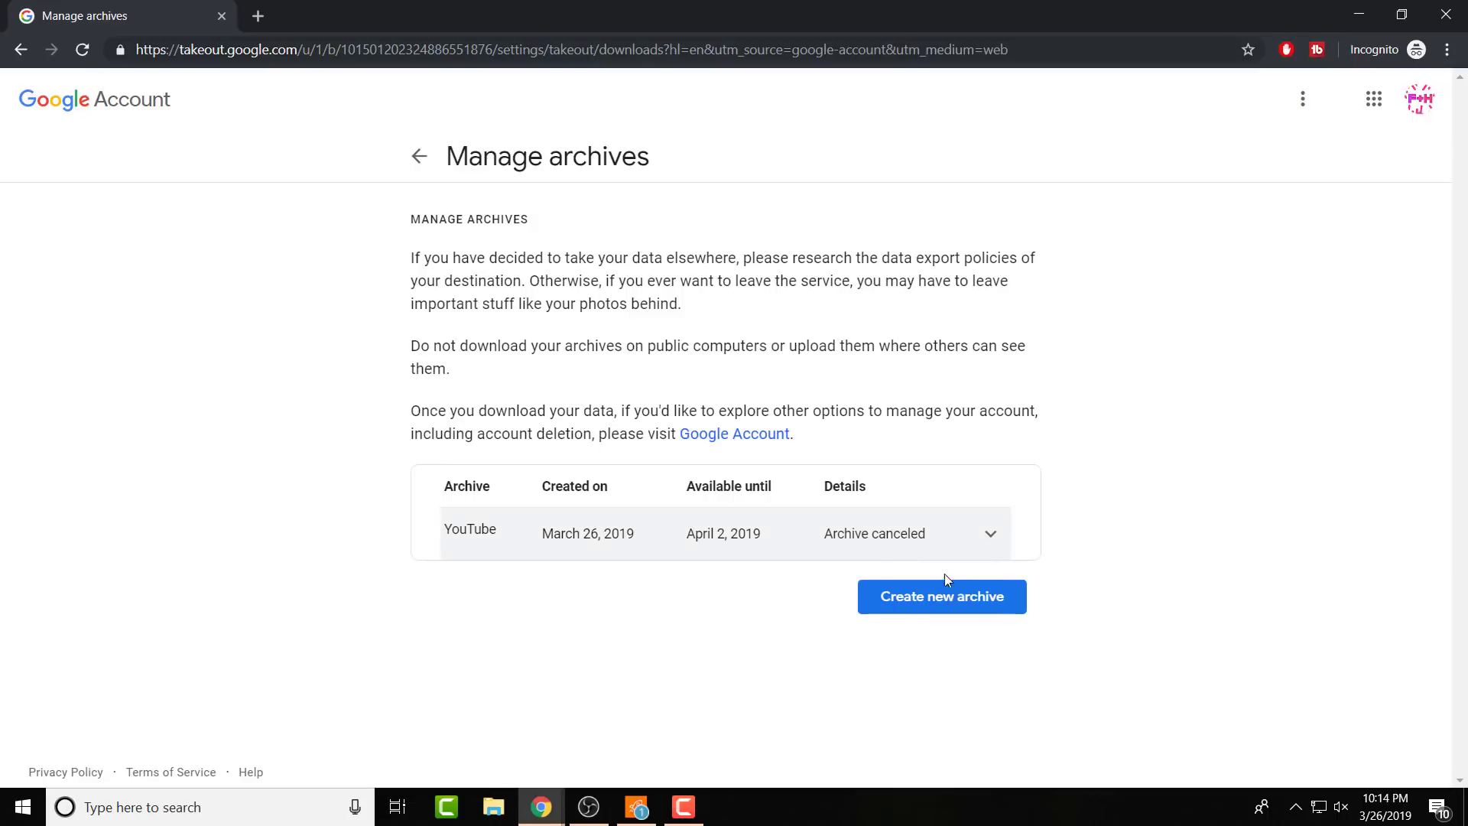
{"action": "left_click", "coordinate": [925, 596]}
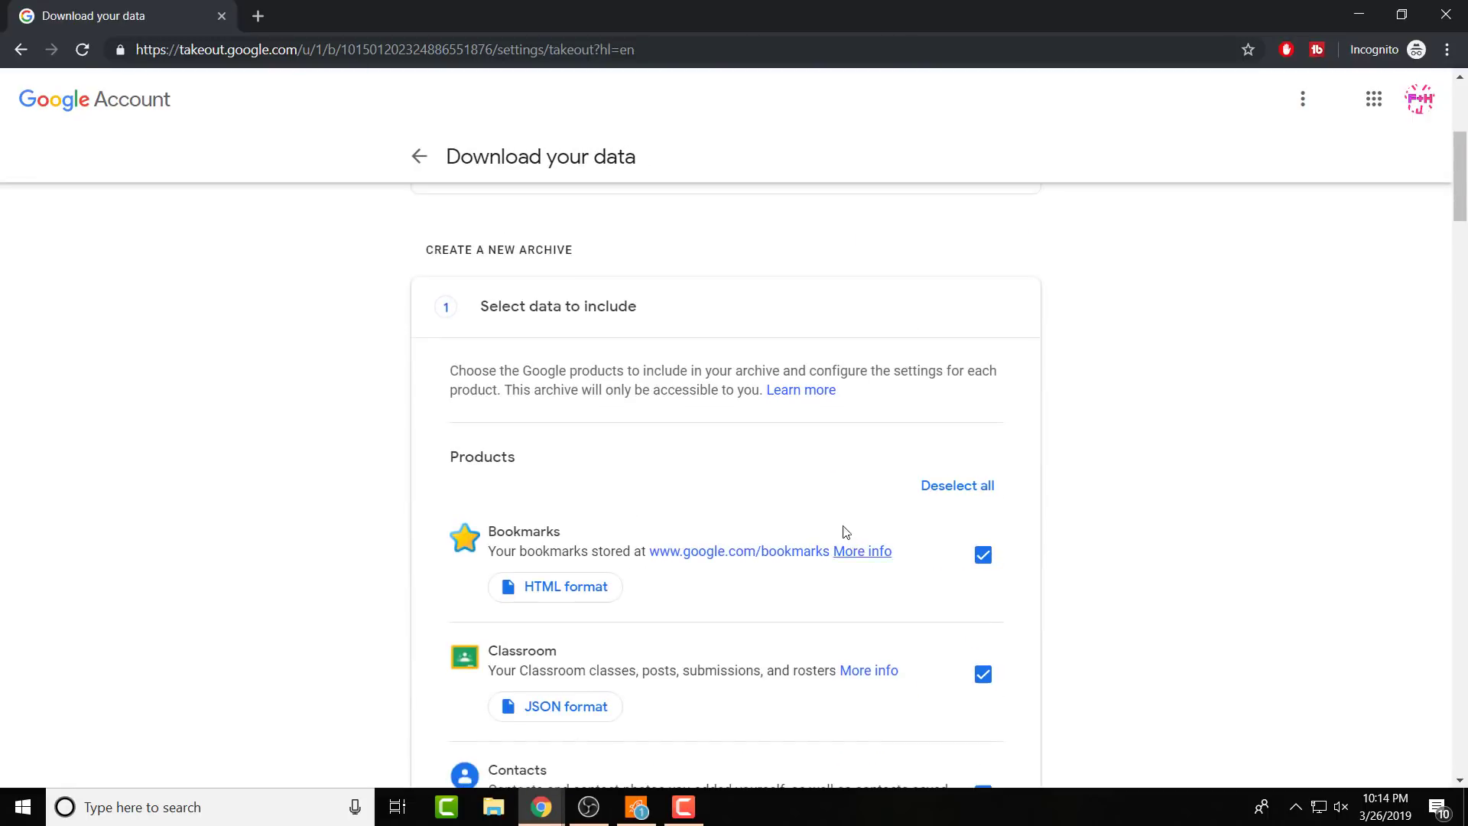
{"action": "left_click", "coordinate": [932, 496]}
{"action": "scroll", "coordinate": [931, 499], "scroll_direction": "down", "scroll_amount": 20}
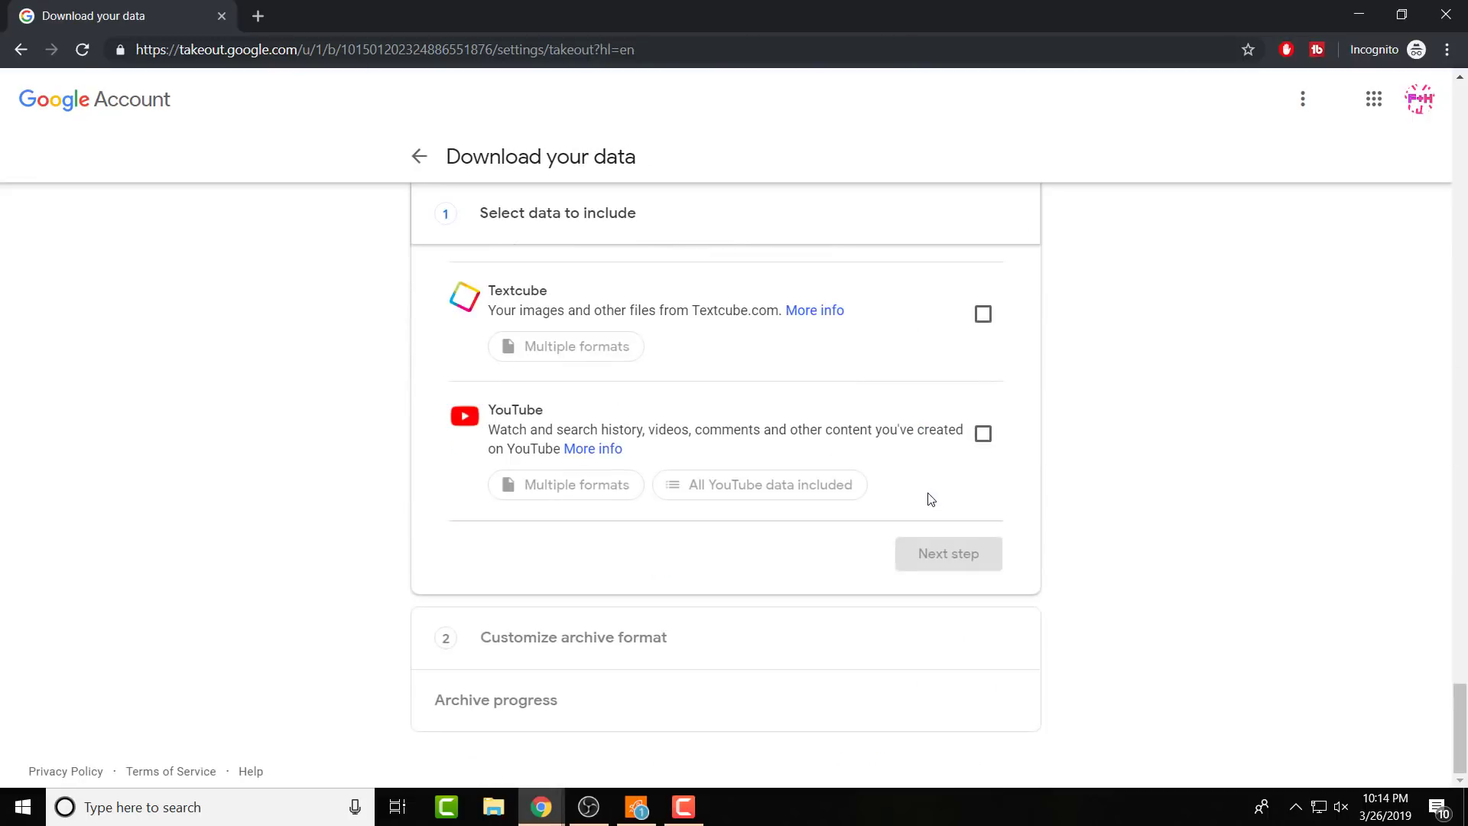
Include only YouTube videos in the new archive and continue to the format step.
{"action": "left_click", "coordinate": [983, 433]}
{"action": "left_click", "coordinate": [760, 485]}
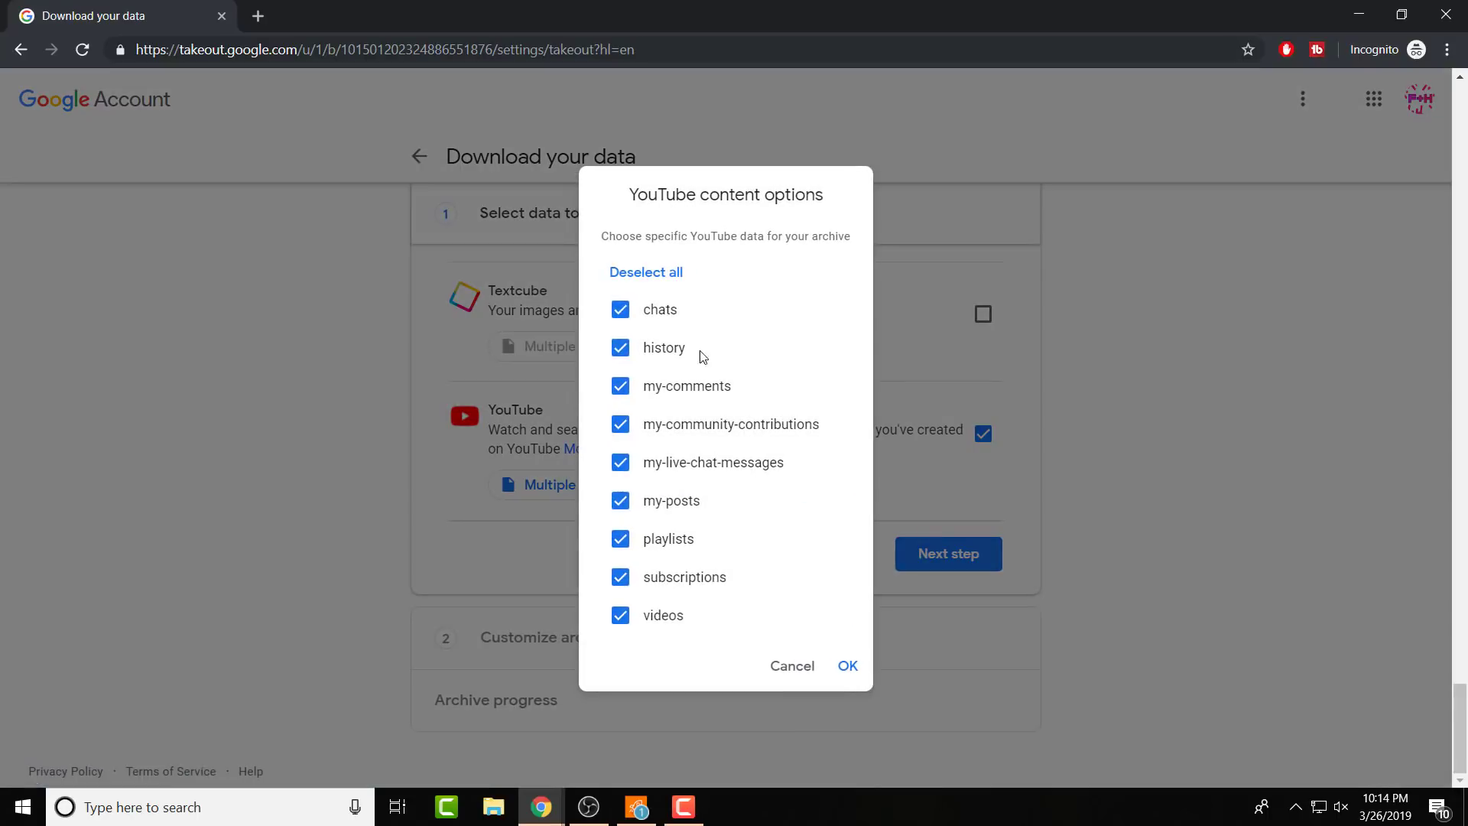
{"action": "left_click", "coordinate": [655, 273]}
{"action": "left_click", "coordinate": [655, 614]}
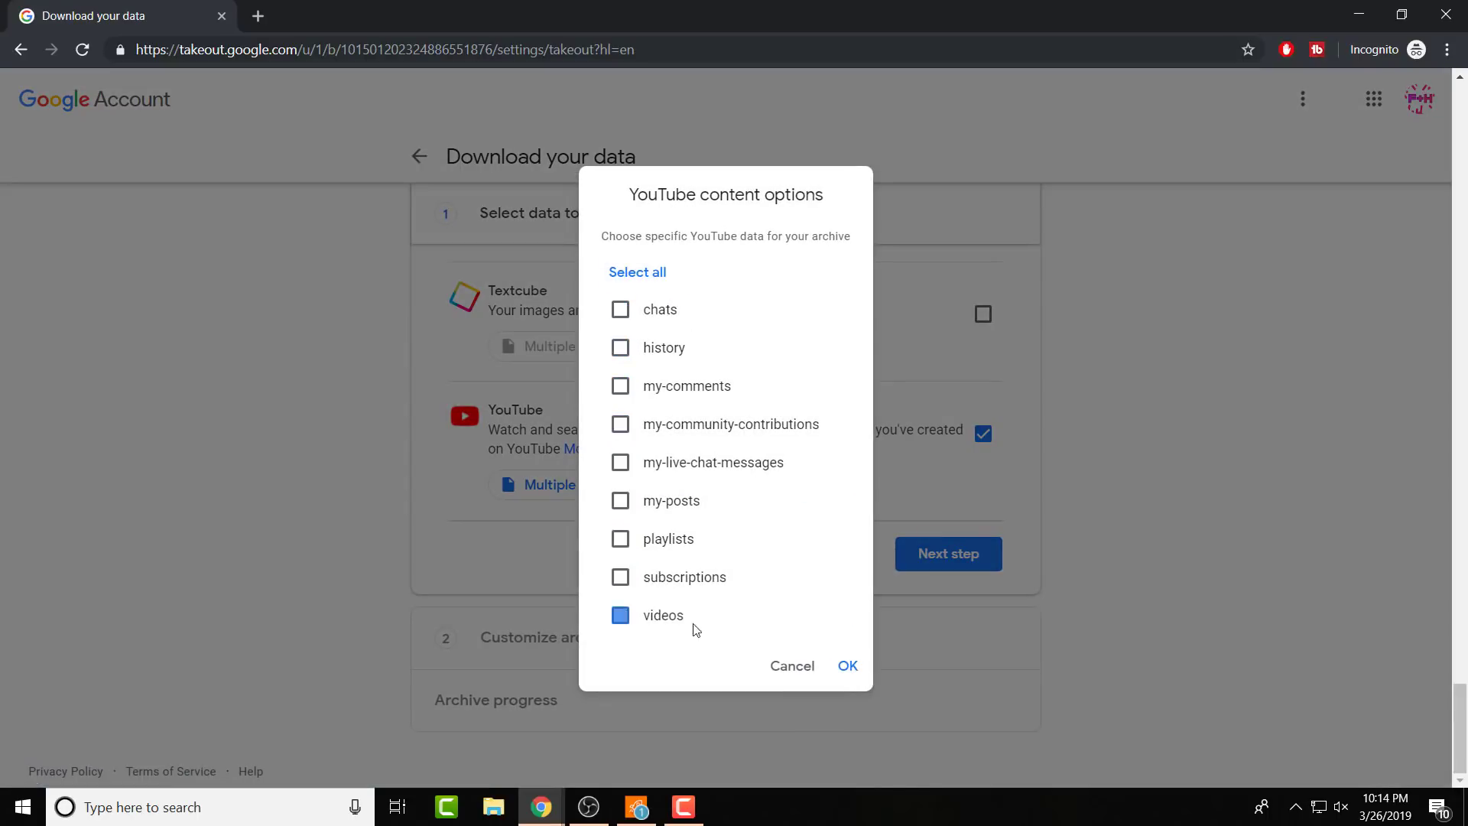
{"action": "left_click", "coordinate": [846, 666]}
{"action": "left_click", "coordinate": [958, 560]}
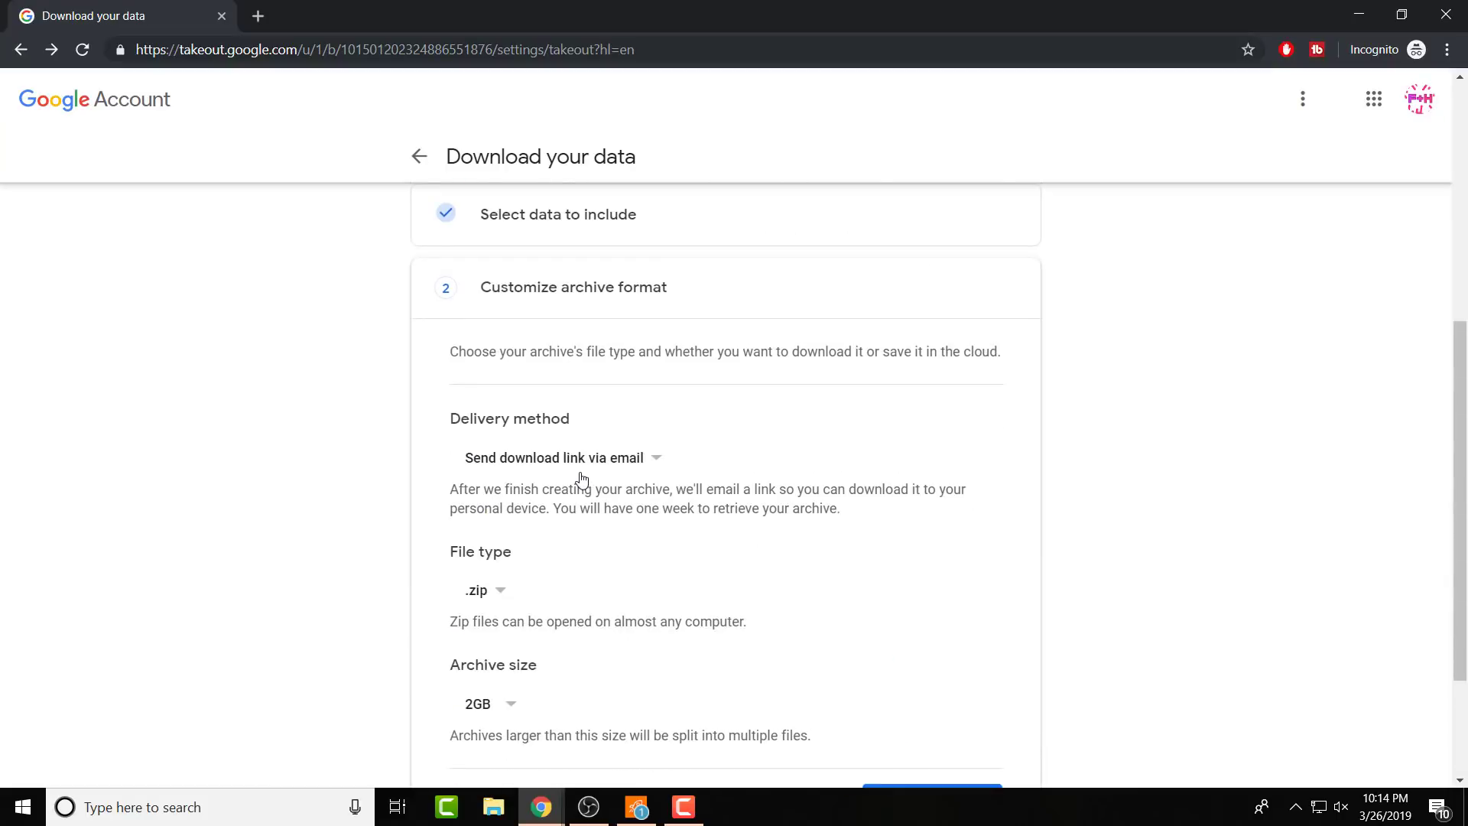
Keep emailed download-link delivery and choose a 10GB archive size.
{"action": "left_click", "coordinate": [582, 480]}
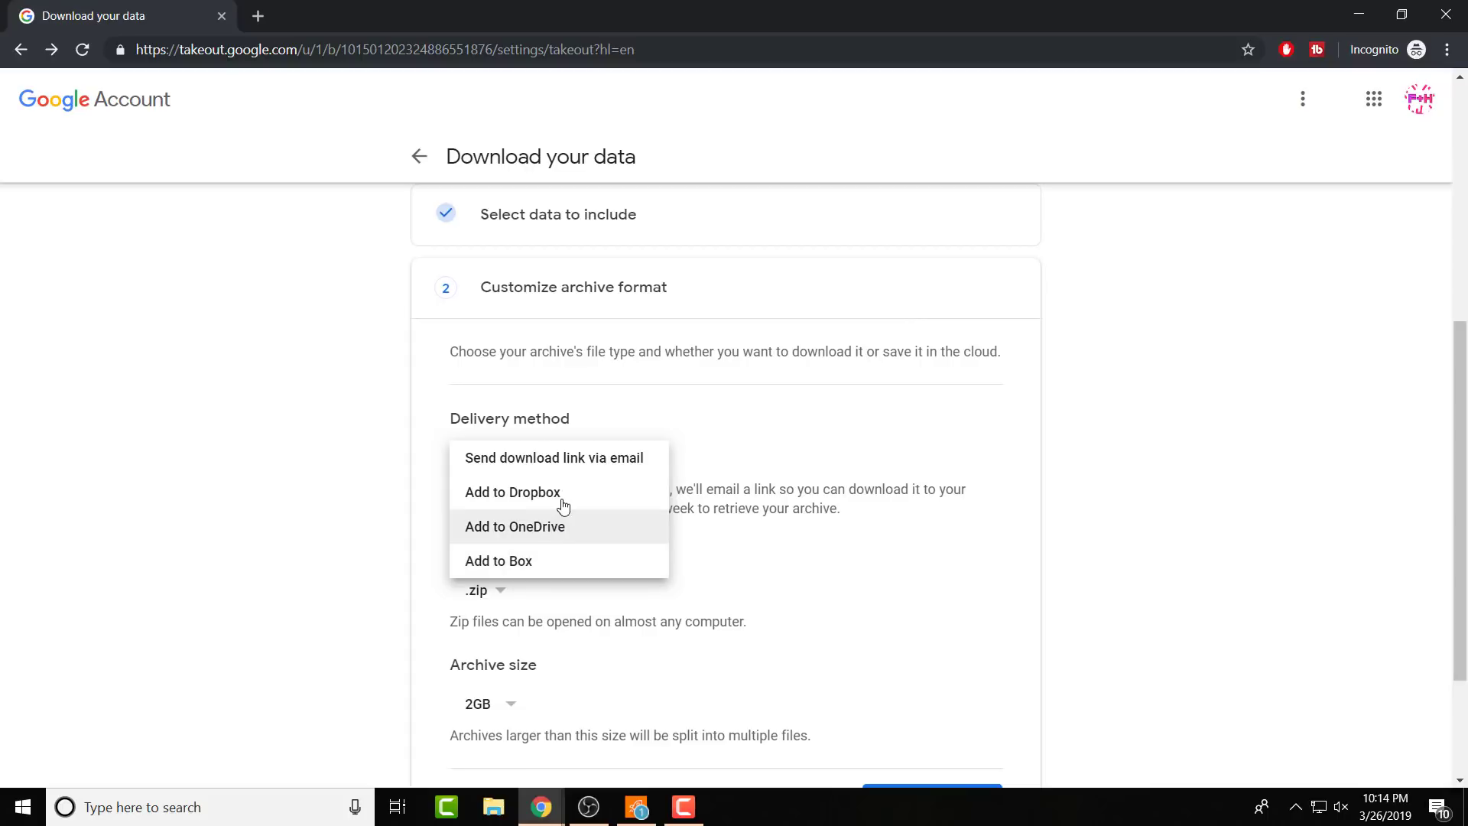
{"action": "left_click", "coordinate": [573, 458]}
{"action": "scroll", "coordinate": [695, 515], "scroll_direction": "down", "scroll_amount": 3}
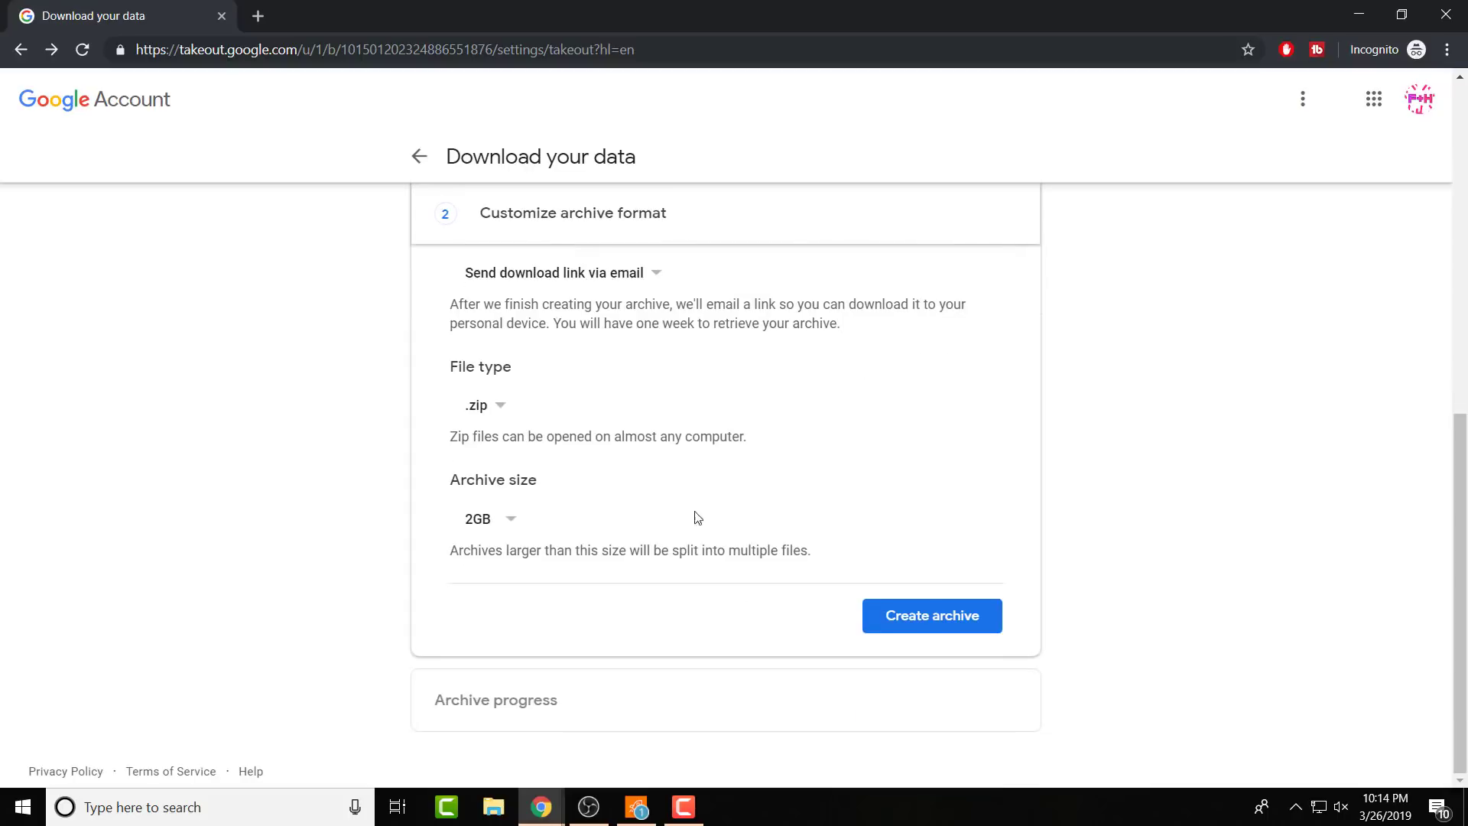
{"action": "left_click", "coordinate": [493, 522]}
{"action": "left_click", "coordinate": [488, 586]}
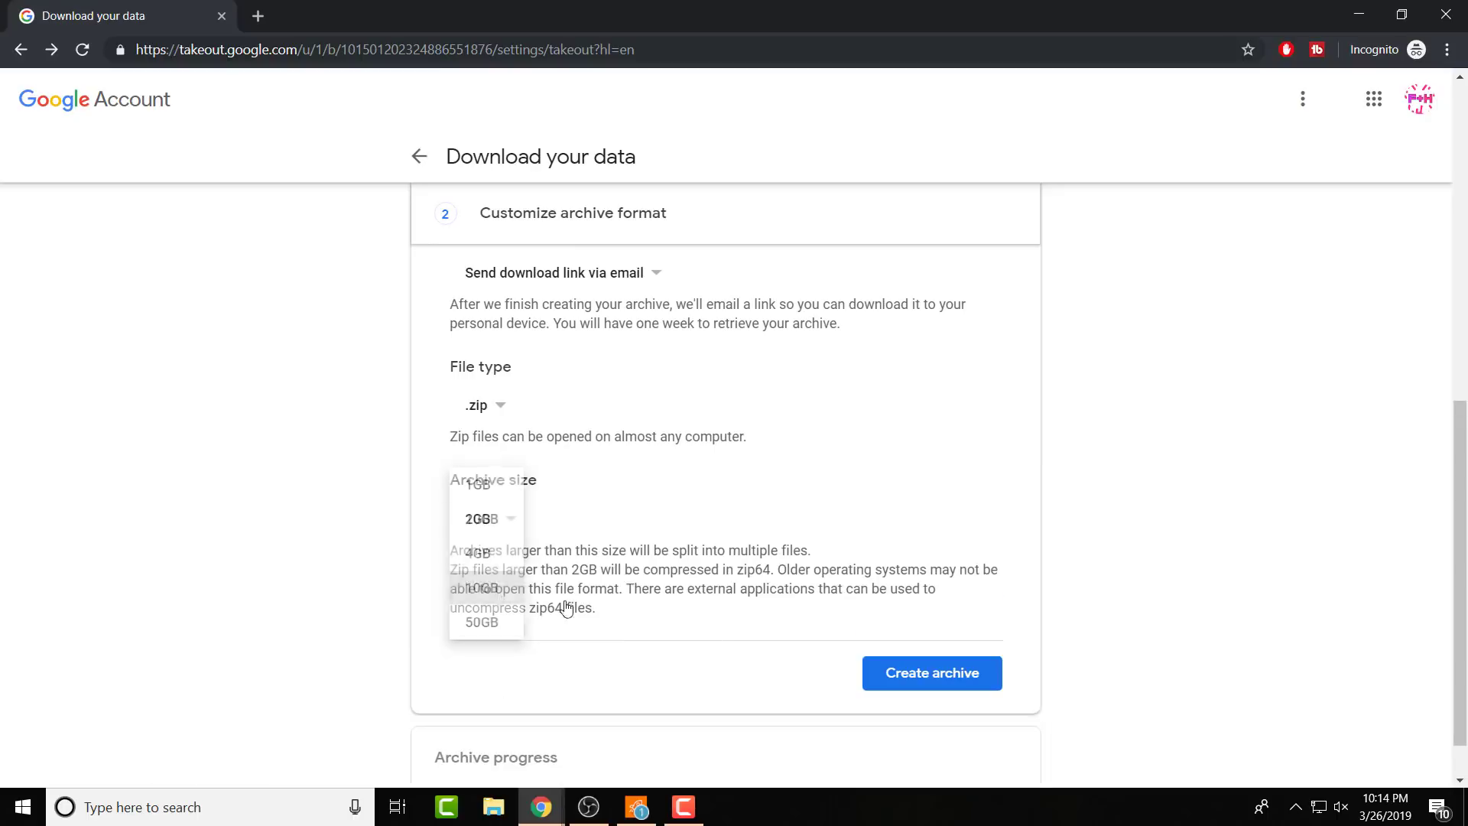
Create the new YouTube videos archive and wait until it shows as being prepared.
{"action": "left_click", "coordinate": [914, 675]}
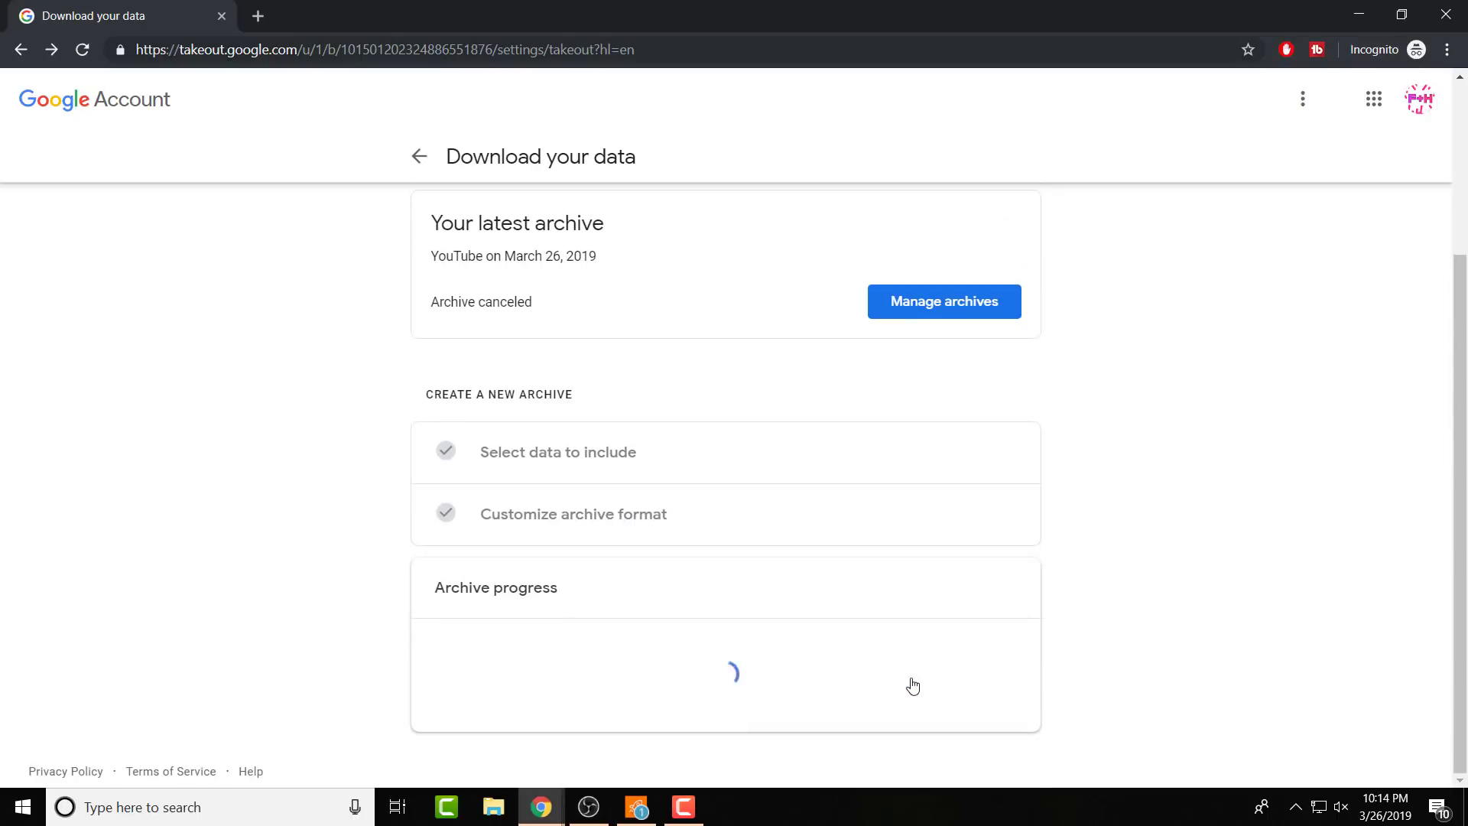